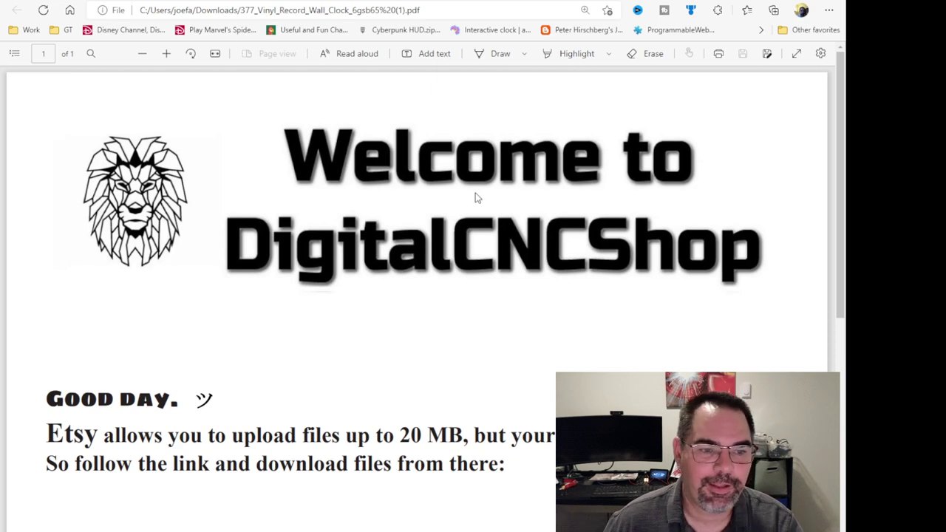
pyautogui.scroll(-2, 469, 201)
pyautogui.scroll(2, 469, 200)
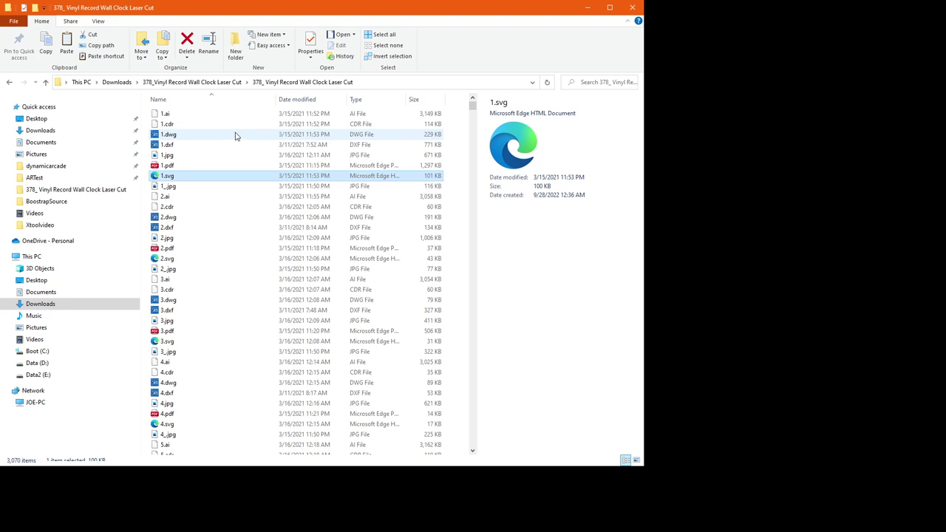
# Preview the clock design files 1.ai, 1.dwg, 1.jpg, 2.svg and 1_.jpg in the vinyl record clock folder.
pyautogui.click(209, 114)
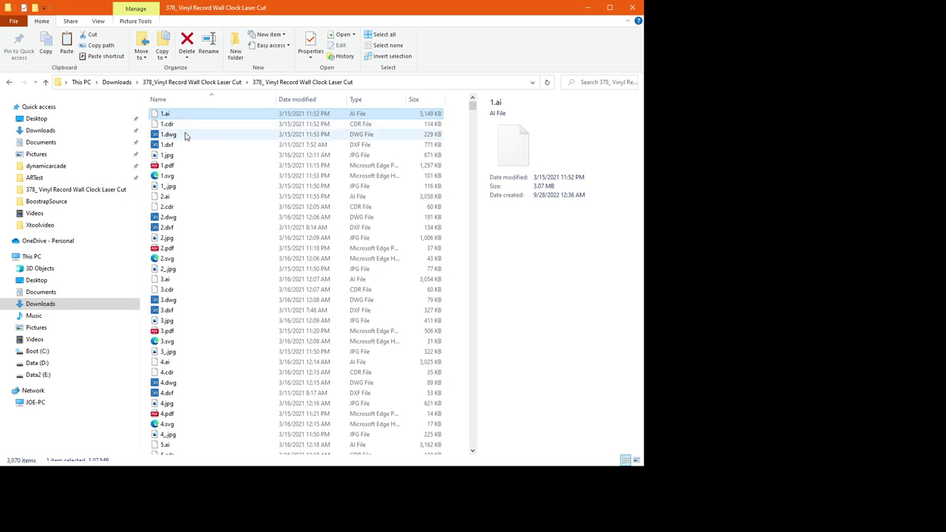
pyautogui.click(185, 136)
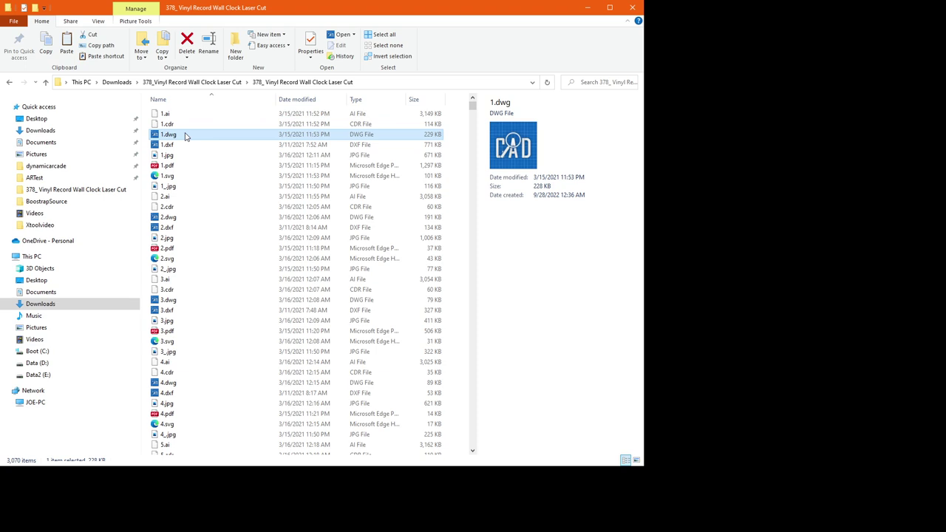
pyautogui.click(178, 158)
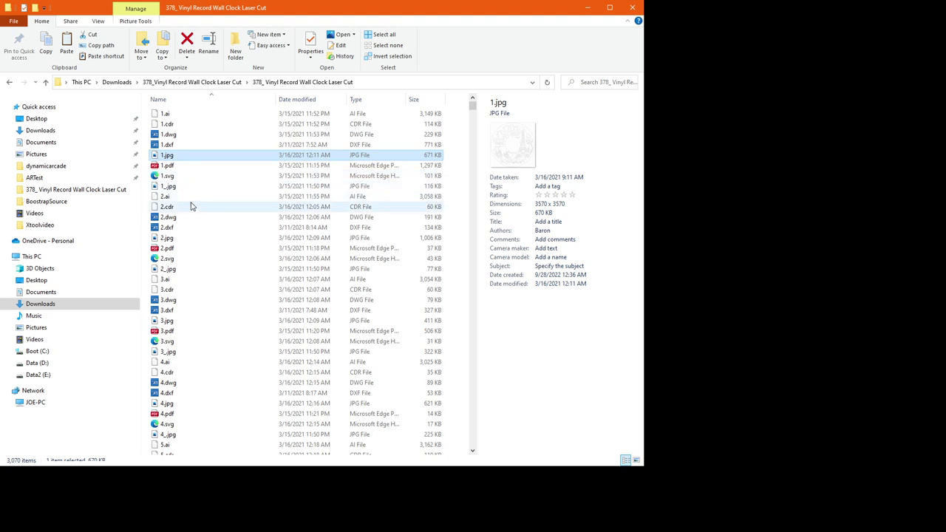
pyautogui.click(170, 260)
pyautogui.click(180, 270)
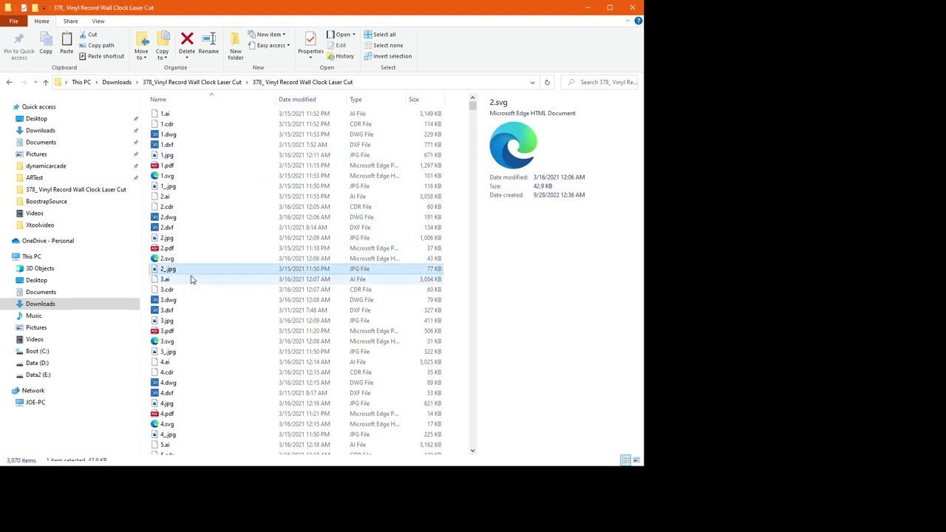
pyautogui.click(185, 189)
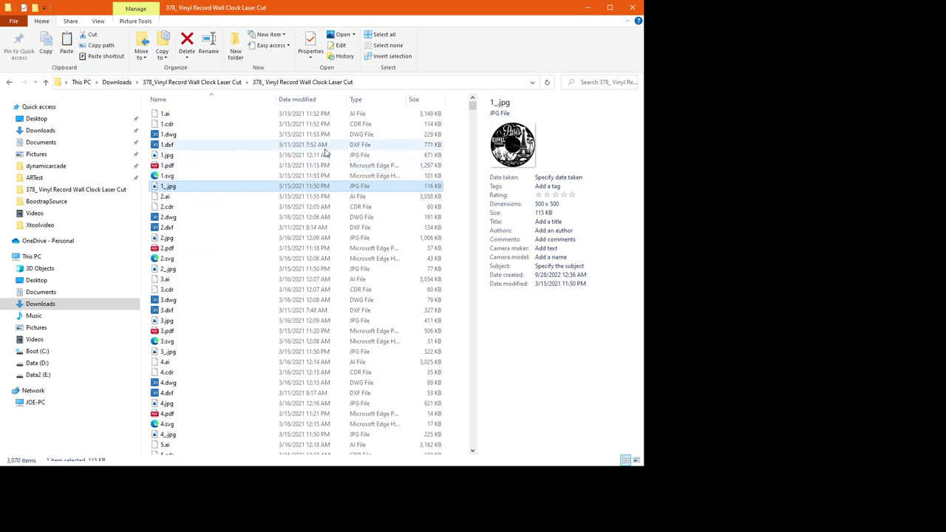
# Search the vinyl record clock folder for "_.jpg" preview images.
pyautogui.click(582, 82)
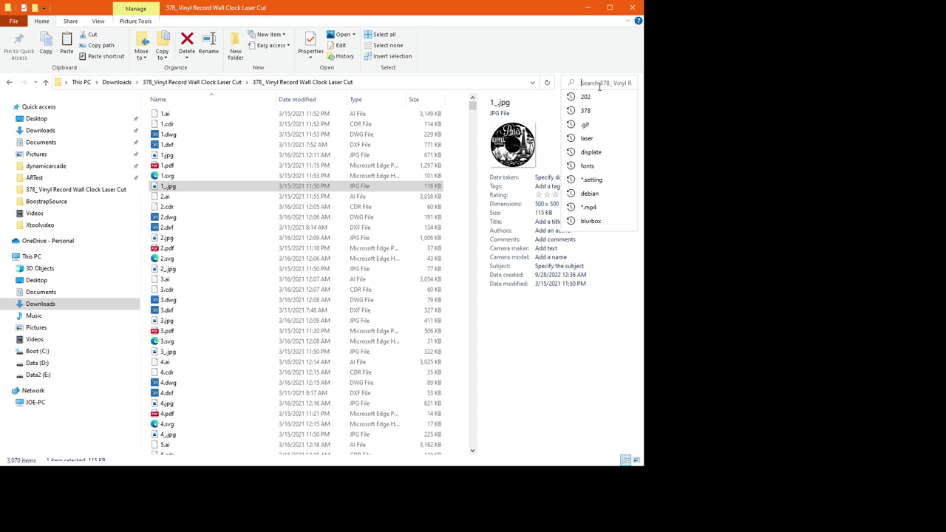
pyautogui.write('_')
pyautogui.press('BackSpace')
pyautogui.write('_.jpg')
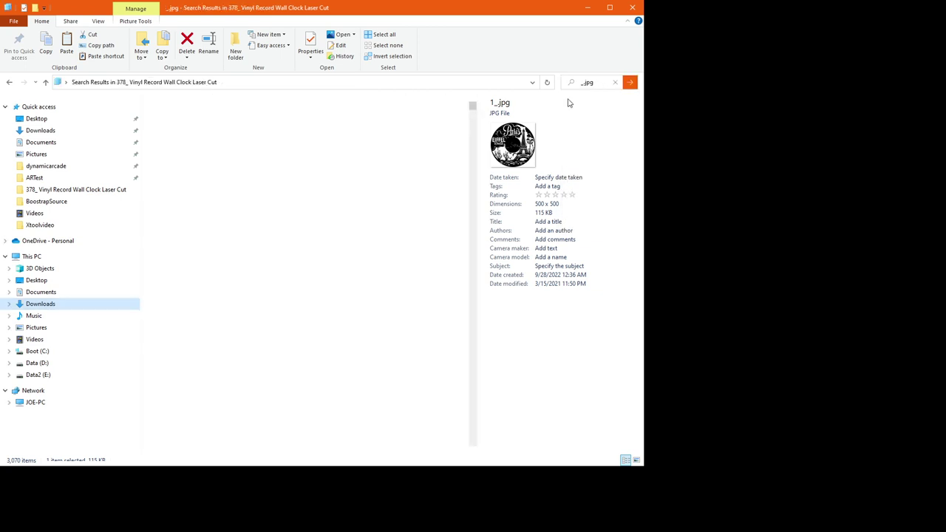
# Look through the JPG search results and preview several clock designs, including 293, 361 and 339.
pyautogui.click(274, 114)
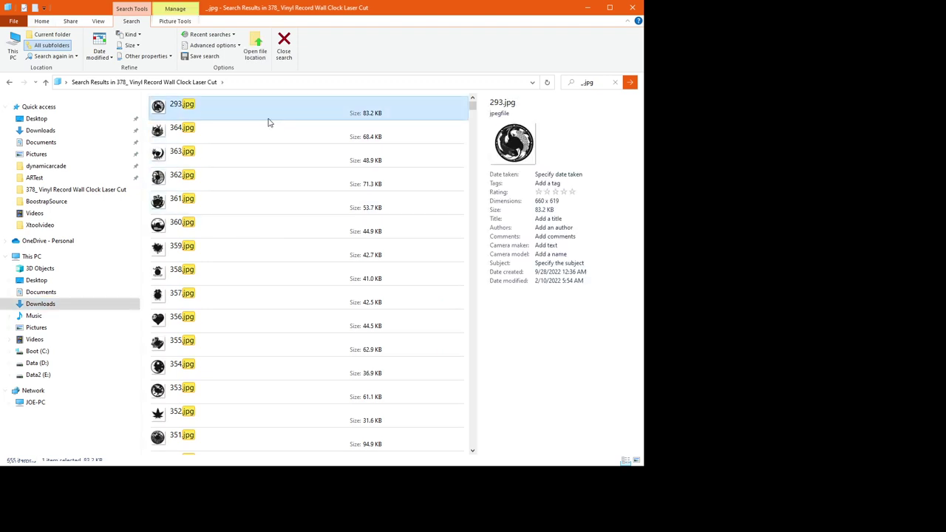
pyautogui.press('Down')
pyautogui.press('Down')
pyautogui.press('Down')
pyautogui.press('Down')
pyautogui.press('Down')
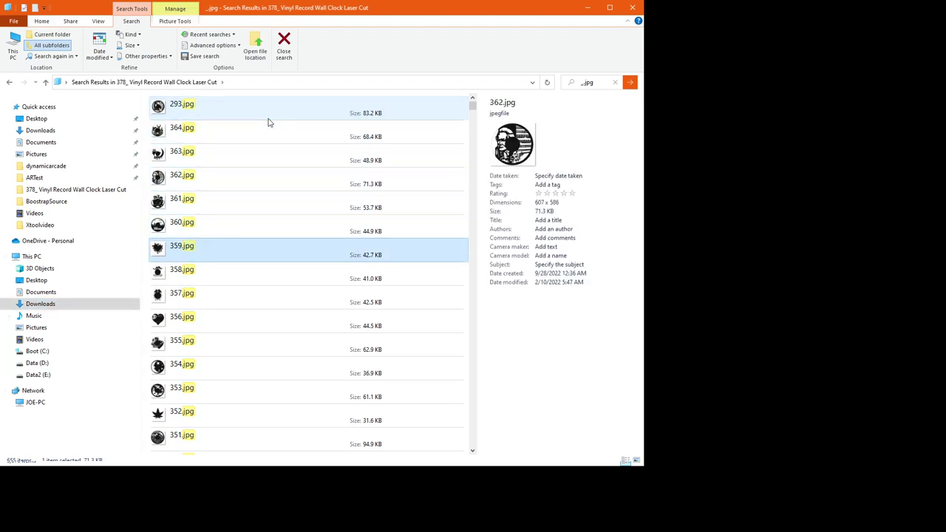
pyautogui.press('Up')
pyautogui.press('Up')
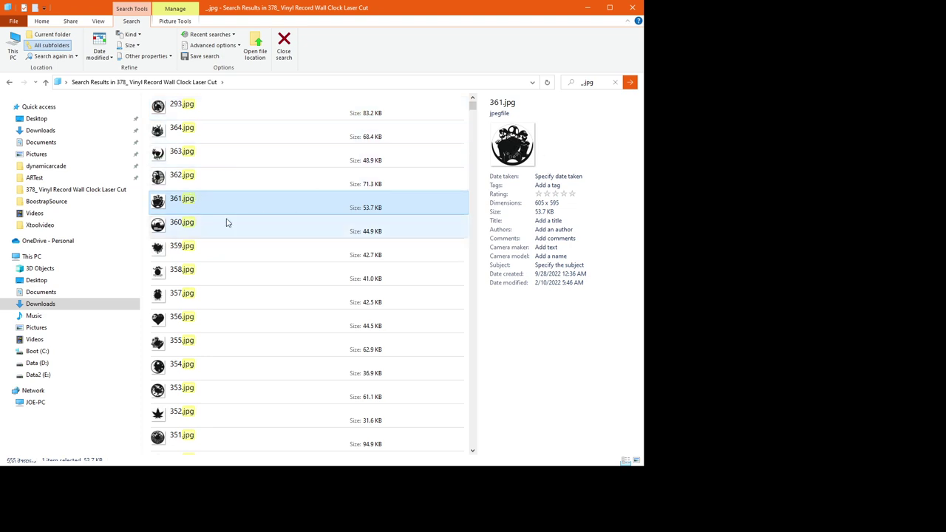
pyautogui.scroll(-7, 273, 227)
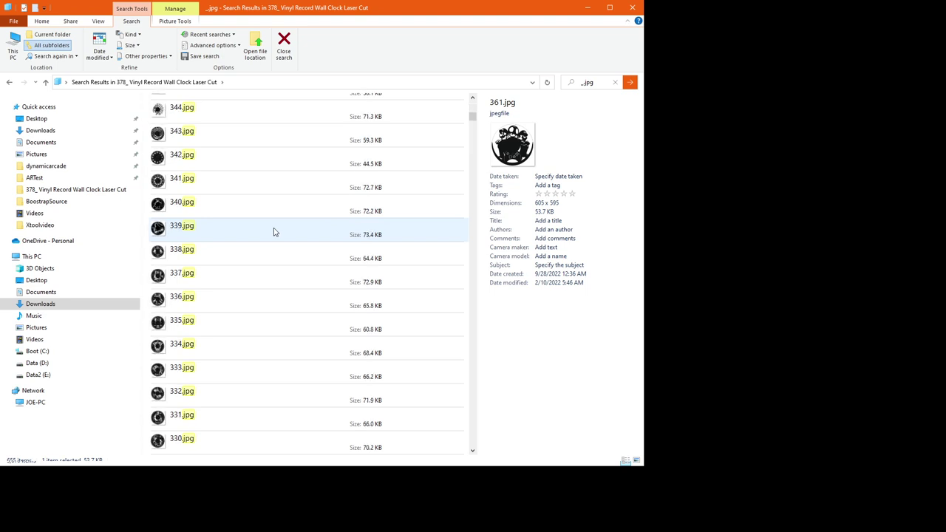
pyautogui.click(268, 223)
pyautogui.scroll(3, 285, 211)
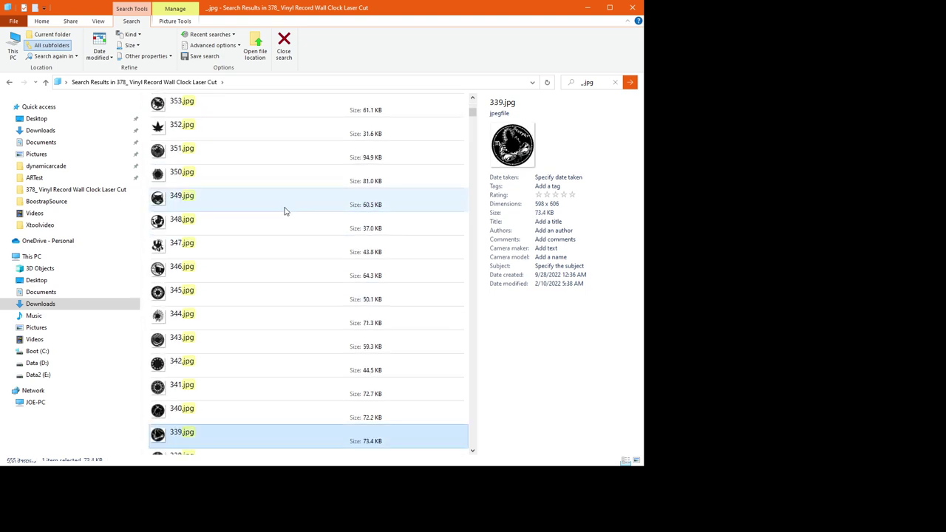
pyautogui.scroll(3, 284, 211)
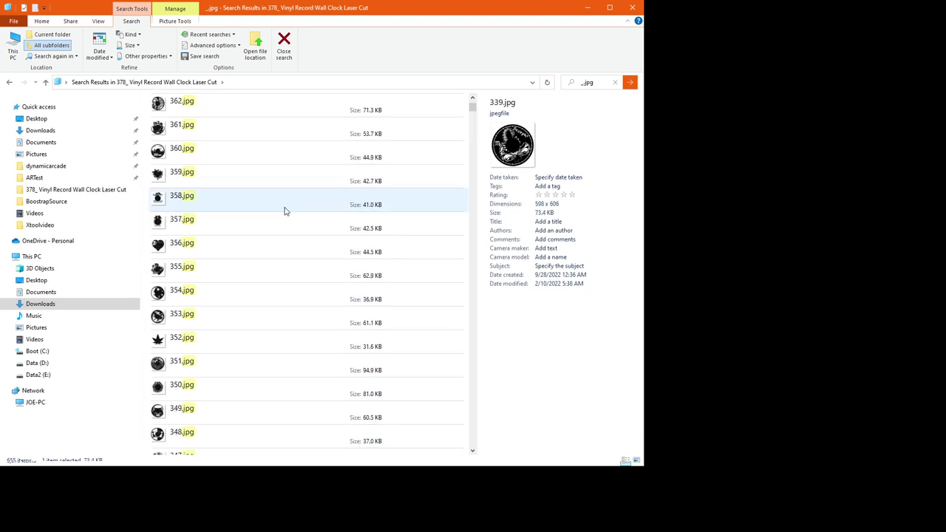
pyautogui.scroll(1, 285, 211)
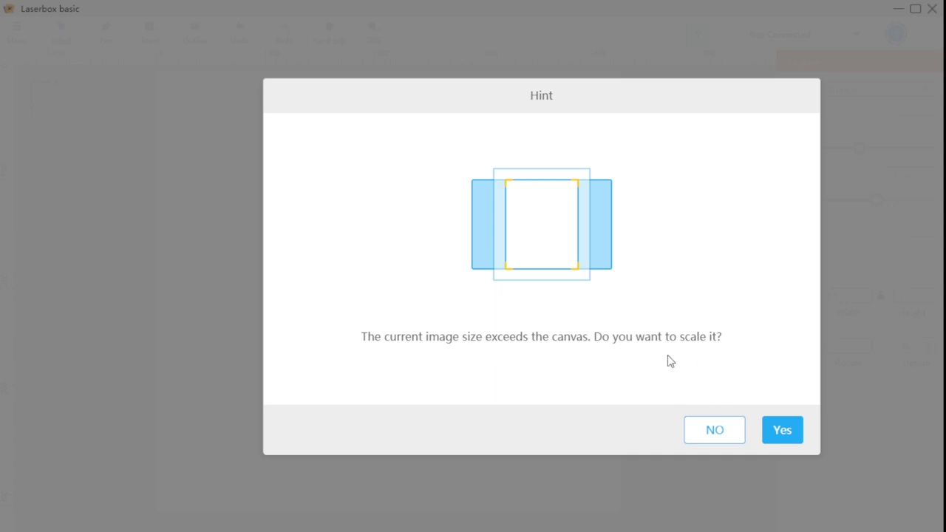
# Try to import the oversized design at its original size without scaling it to the canvas.
pyautogui.click(711, 433)
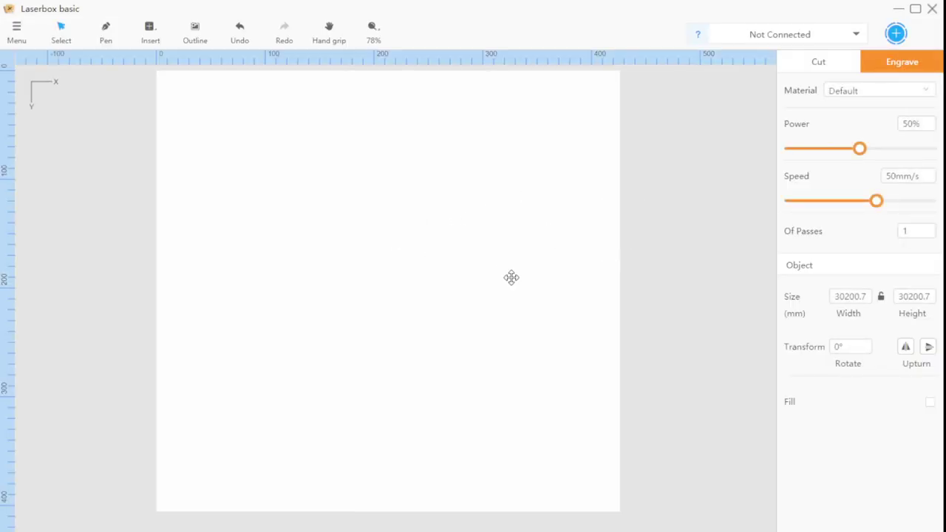
pyautogui.scroll(1, 520, 292)
pyautogui.scroll(-2, 520, 293)
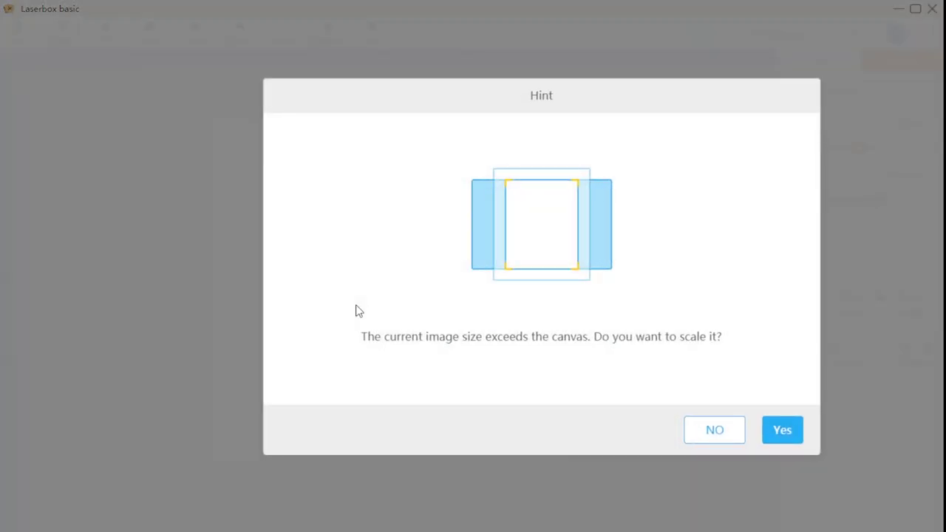
# Scale the imported Paris design to fit the canvas and try to set its height to 351 mm with locked proportions.
pyautogui.click(795, 437)
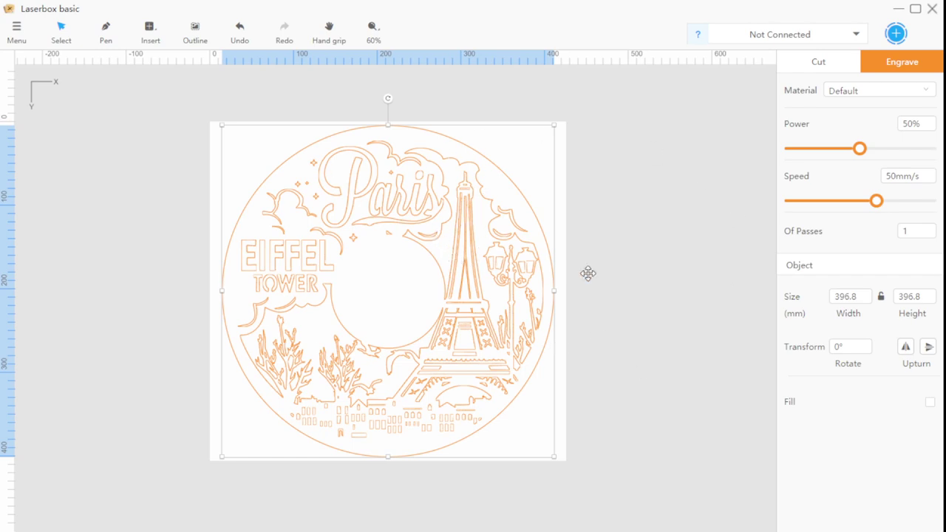
pyautogui.click(846, 297)
pyautogui.click(850, 310)
pyautogui.click(911, 298)
pyautogui.hotkey('ctrl', 'a')
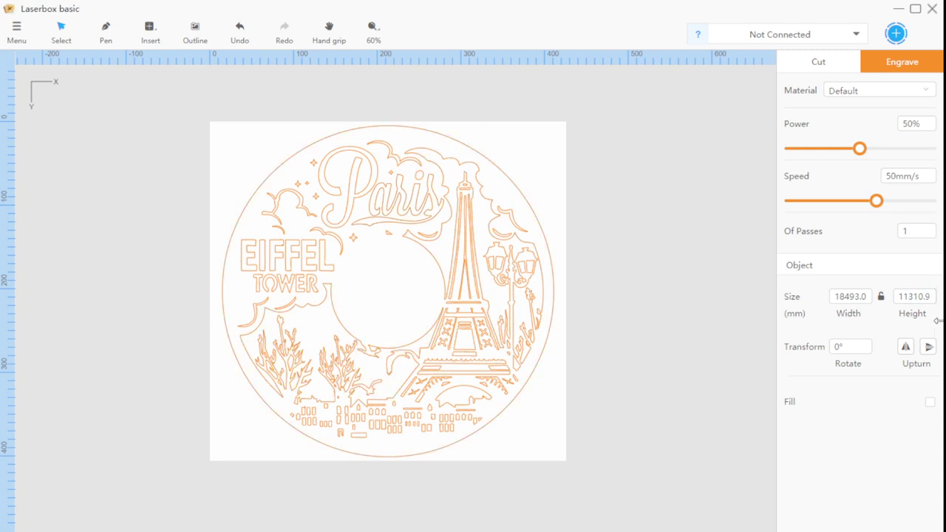
pyautogui.hotkey('ctrl', '=')
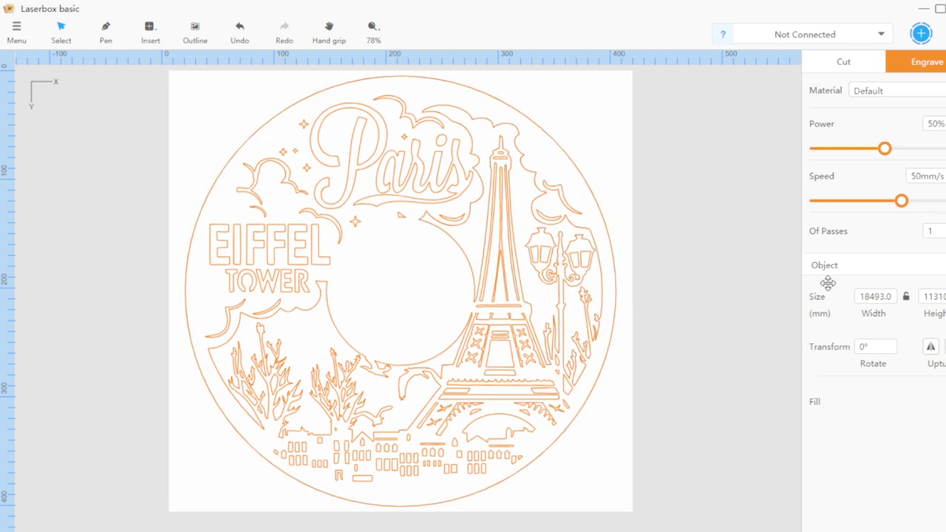
pyautogui.click(895, 296)
pyautogui.click(932, 297)
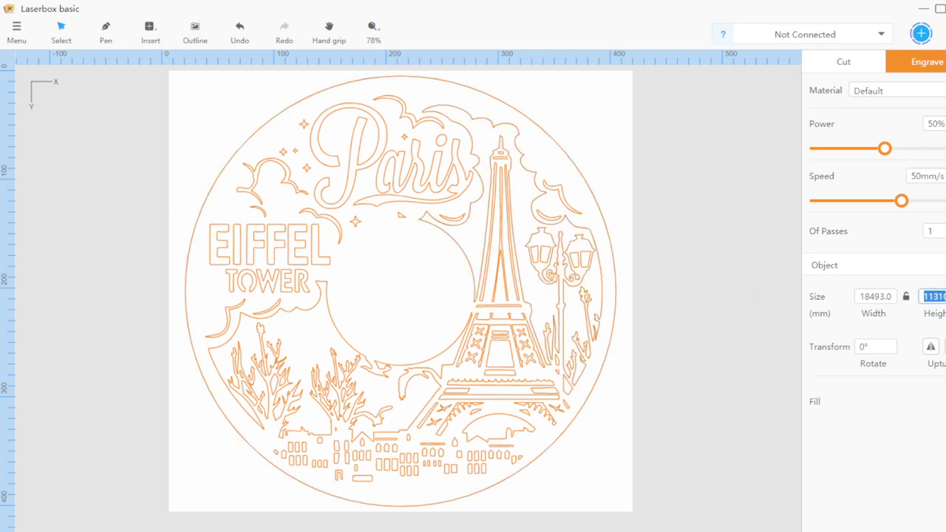
pyautogui.write('351')
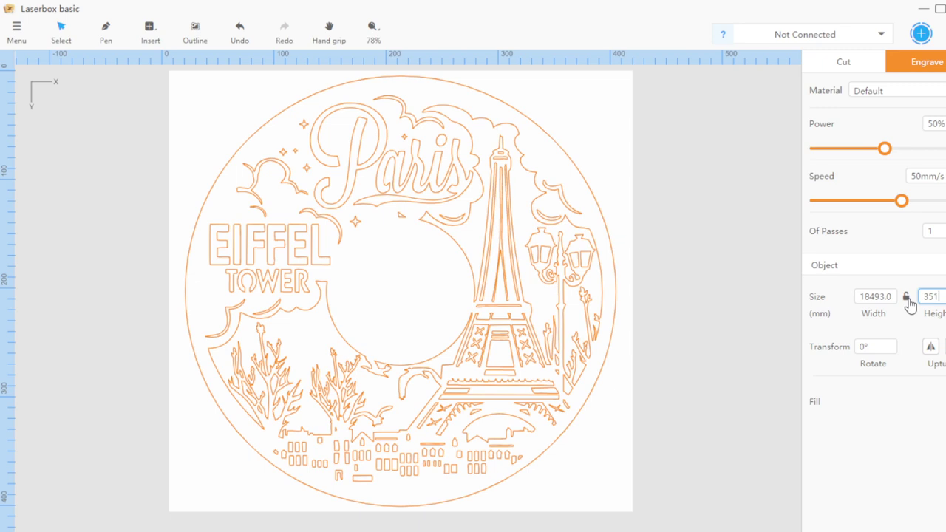
pyautogui.click(906, 296)
pyautogui.click(889, 300)
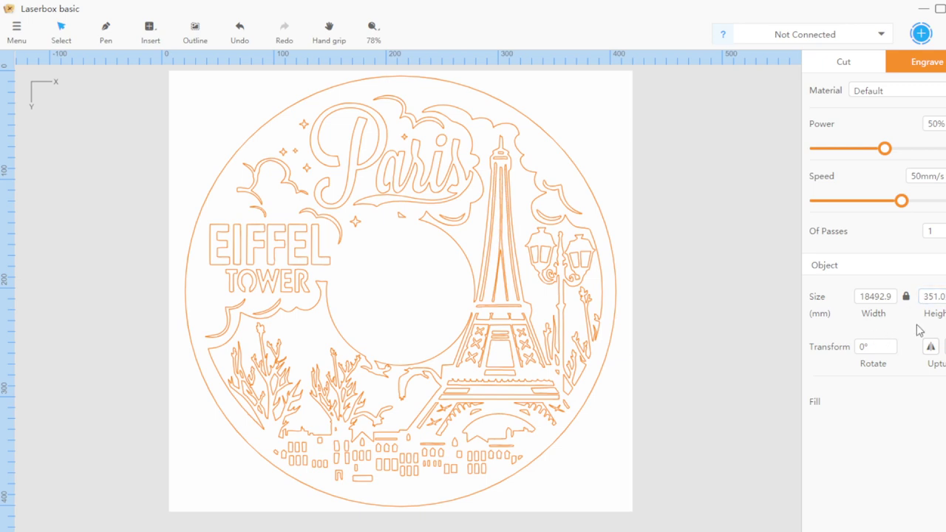
# Select the outer circle of the Paris design and resize it to 351 mm high with its proportions locked.
pyautogui.click(434, 259)
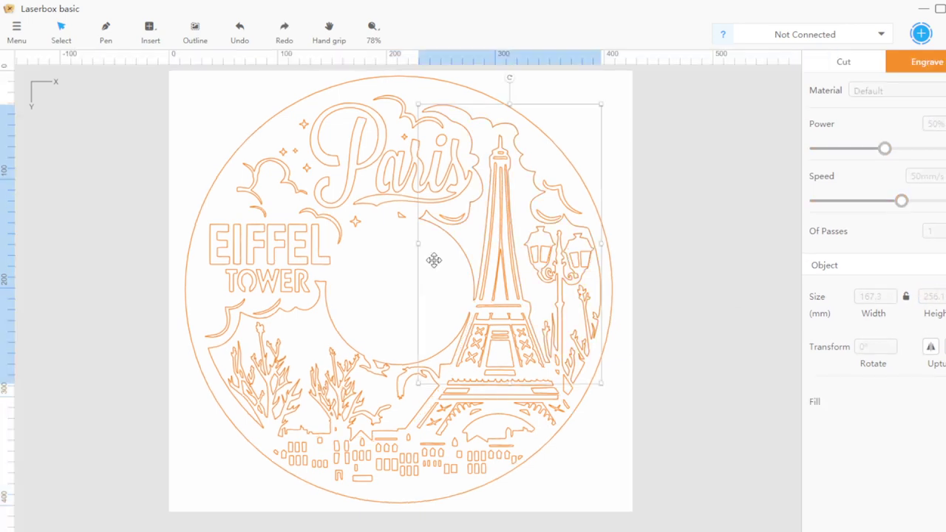
pyautogui.click(232, 124)
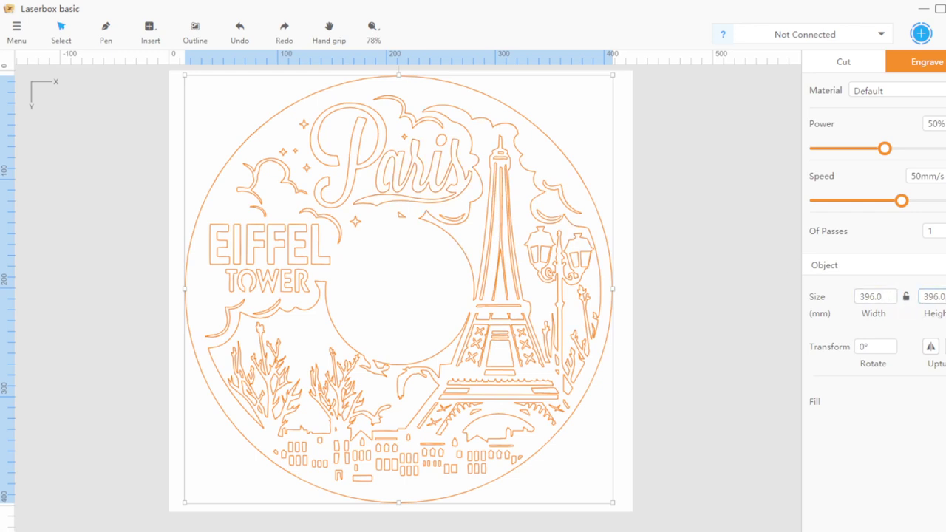
pyautogui.click(905, 300)
pyautogui.press('Tab')
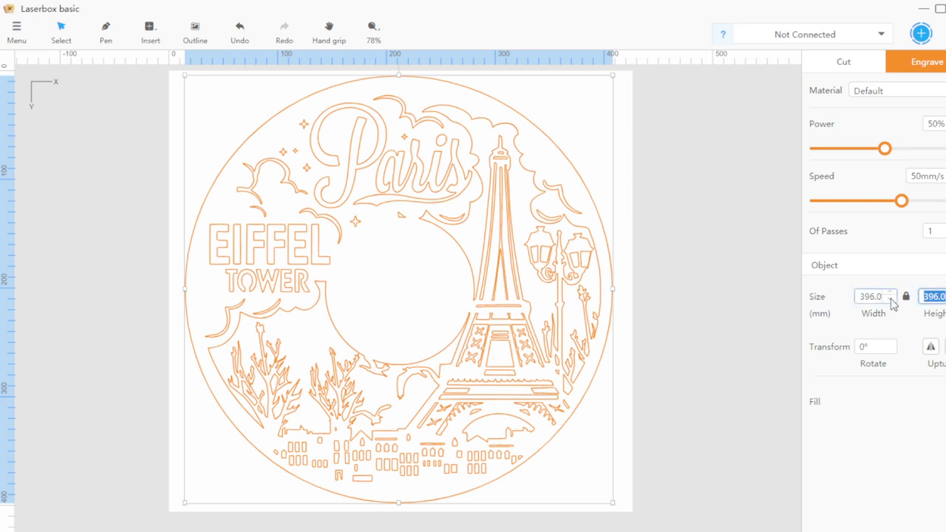
pyautogui.write('351')
pyautogui.press('Return')
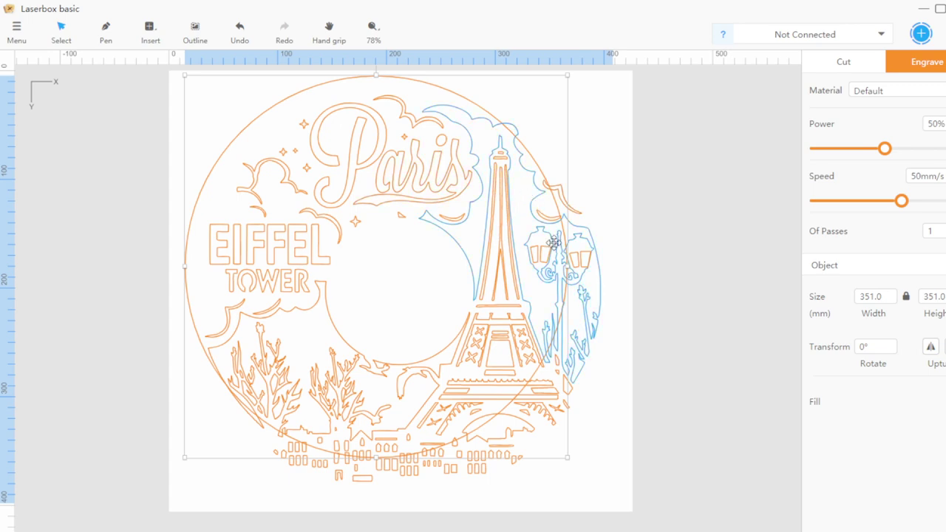
# Move the "aris" lettering of the Paris title slightly left and down, and clear the selection.
pyautogui.click(415, 171)
pyautogui.moveTo(421, 179); pyautogui.dragTo(401, 187)
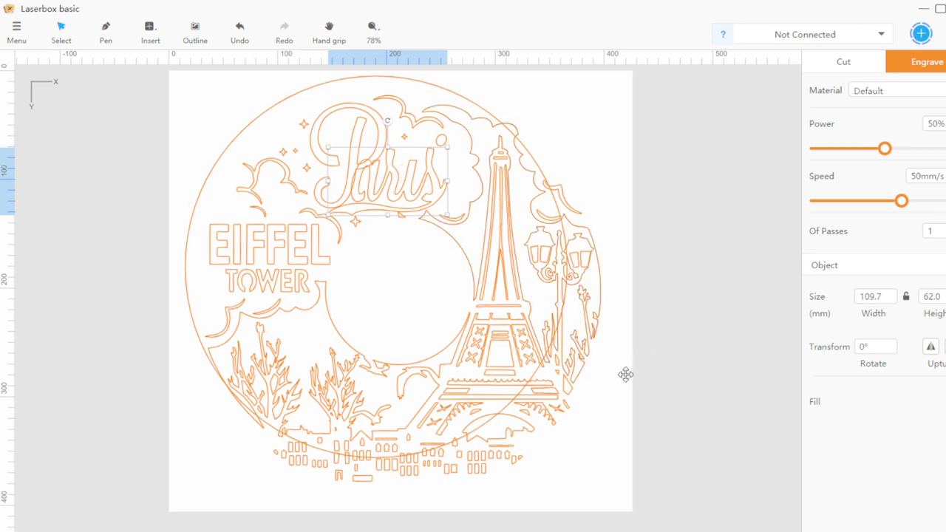
pyautogui.click(123, 74)
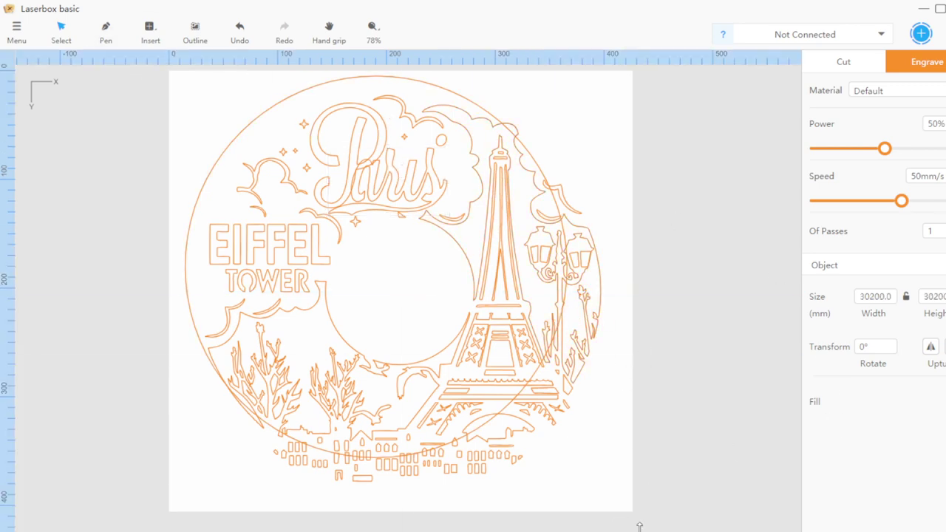
# Select all parts of the Paris design and delete them from the canvas.
pyautogui.click(120, 126)
pyautogui.moveTo(188, 81); pyautogui.dragTo(235, 92)
pyautogui.moveTo(129, 76); pyautogui.dragTo(693, 518)
pyautogui.press('Delete')
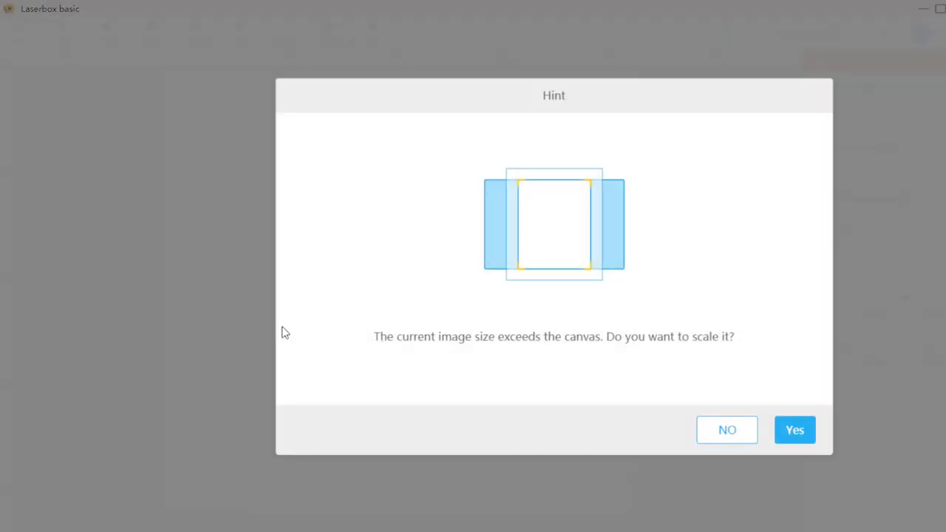
# Scale the imported owl design to fit the canvas and set its height to 350 mm with locked proportions.
pyautogui.click(791, 431)
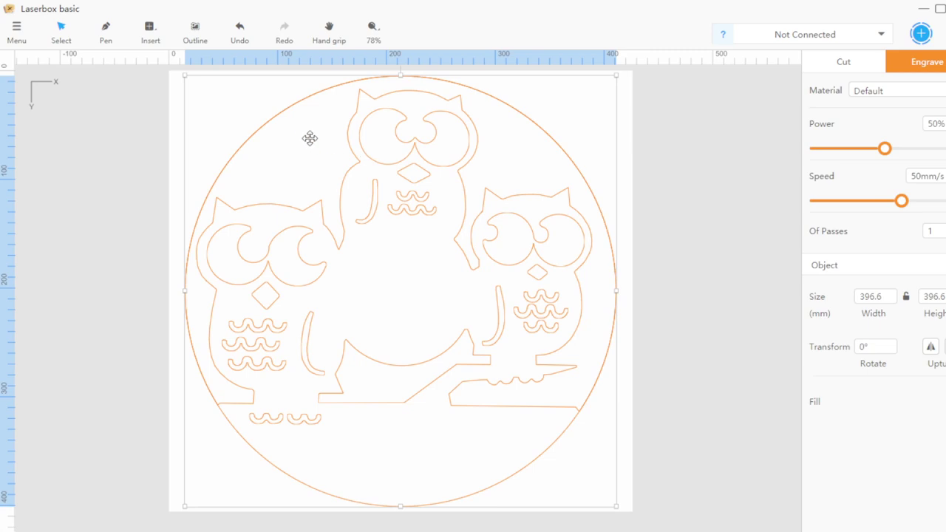
pyautogui.doubleClick(925, 296)
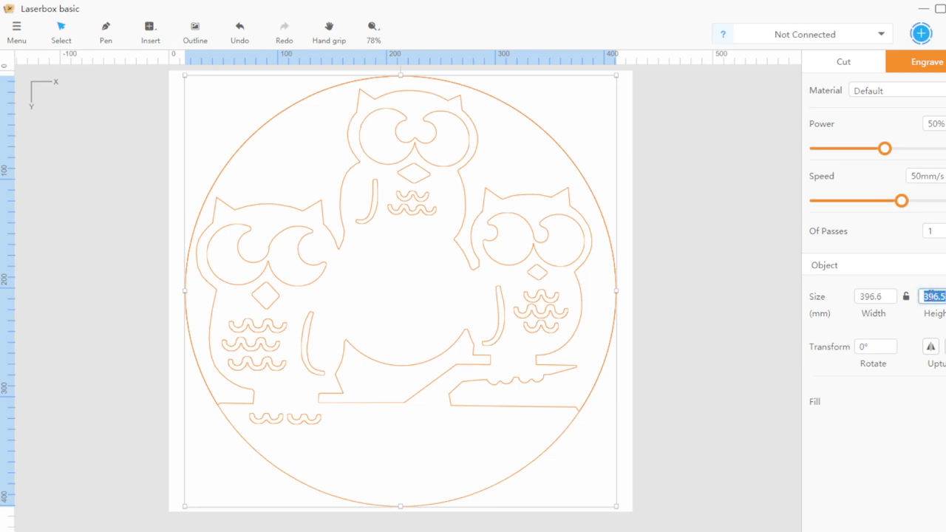
pyautogui.click(929, 296)
pyautogui.press('BackSpace')
pyautogui.press('BackSpace')
pyautogui.write('50')
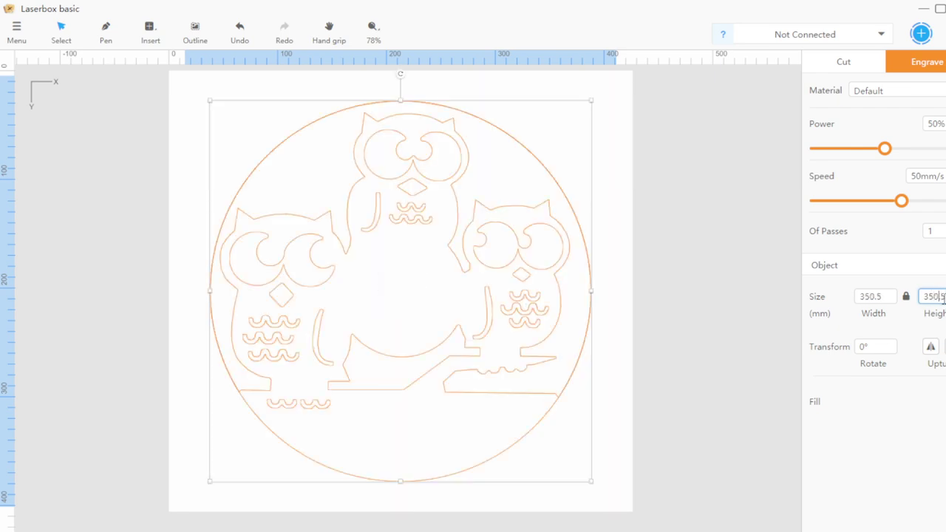
pyautogui.press('Delete')
pyautogui.press('Delete')
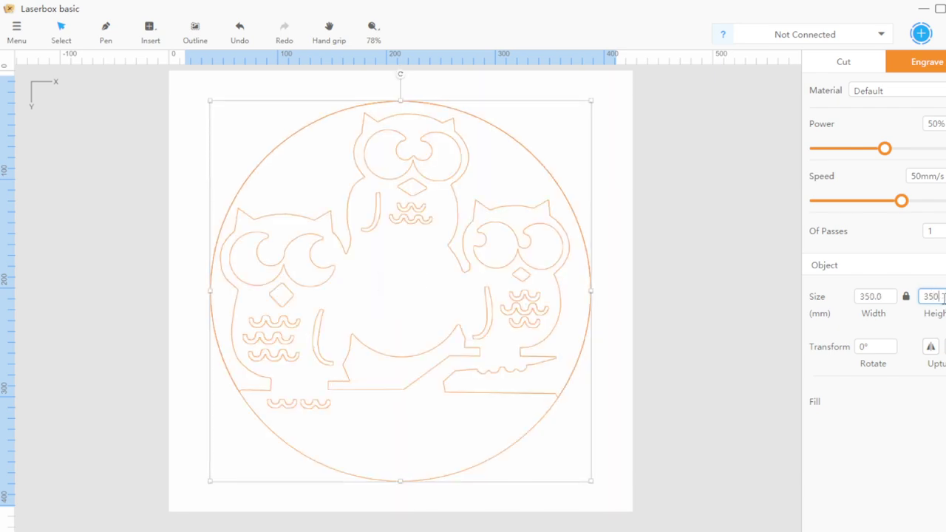
pyautogui.click(919, 454)
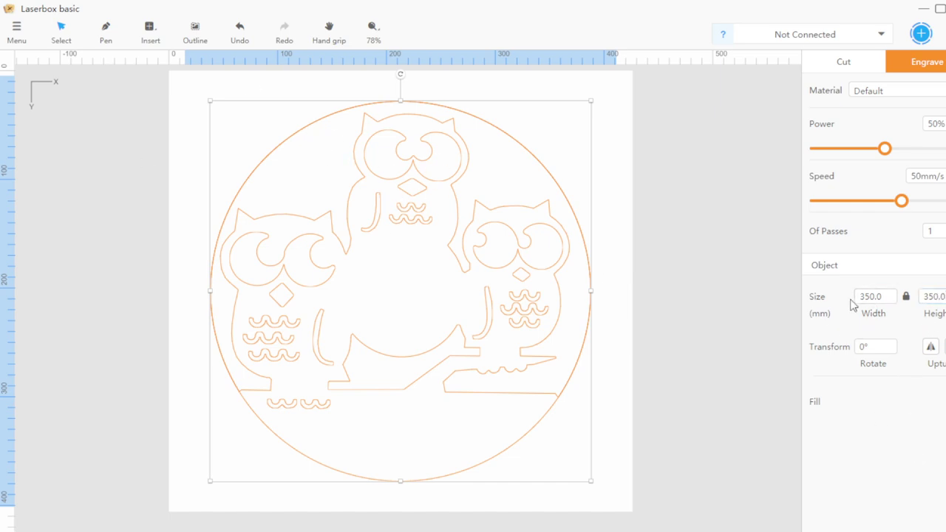